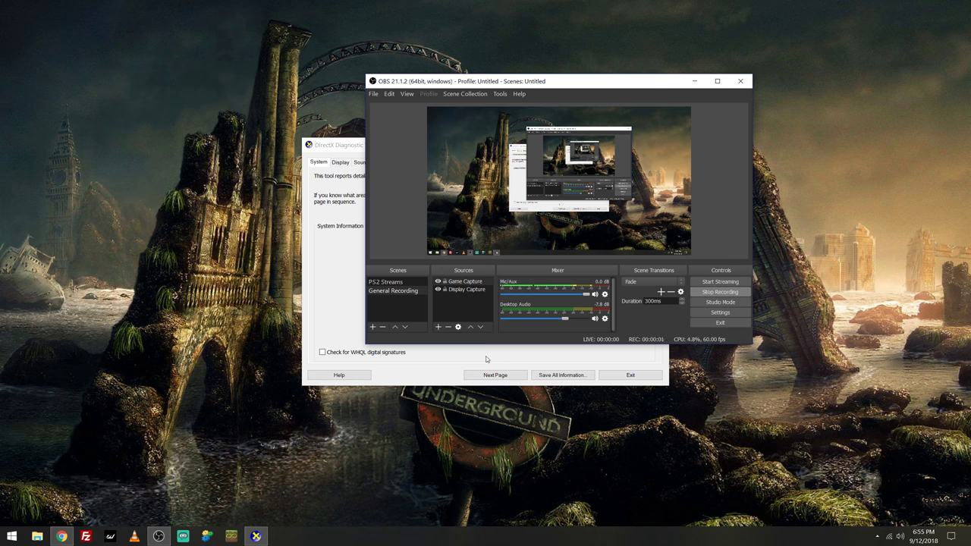
# Bring the DirectX Diagnostic Tool's fully loaded system information in front of OBS Studio
pyautogui.click(324, 231)
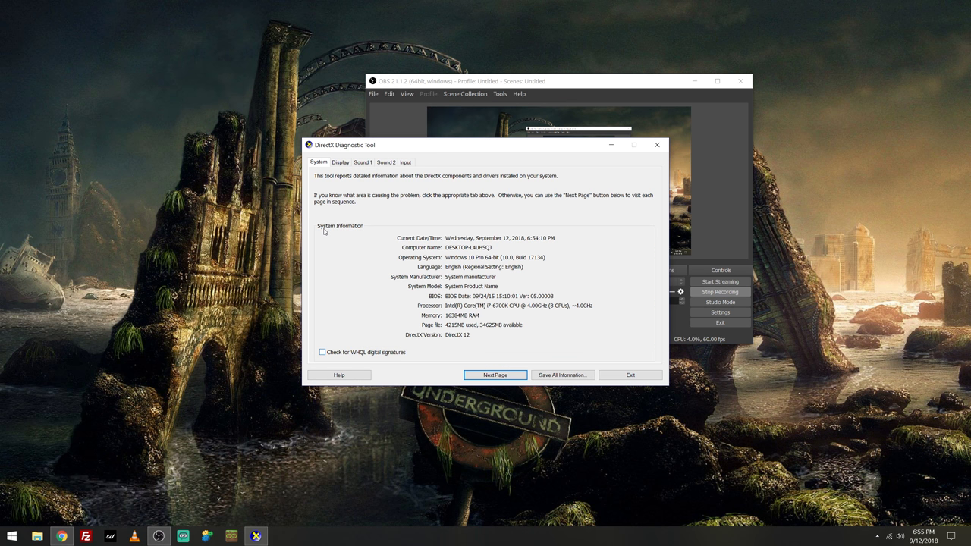